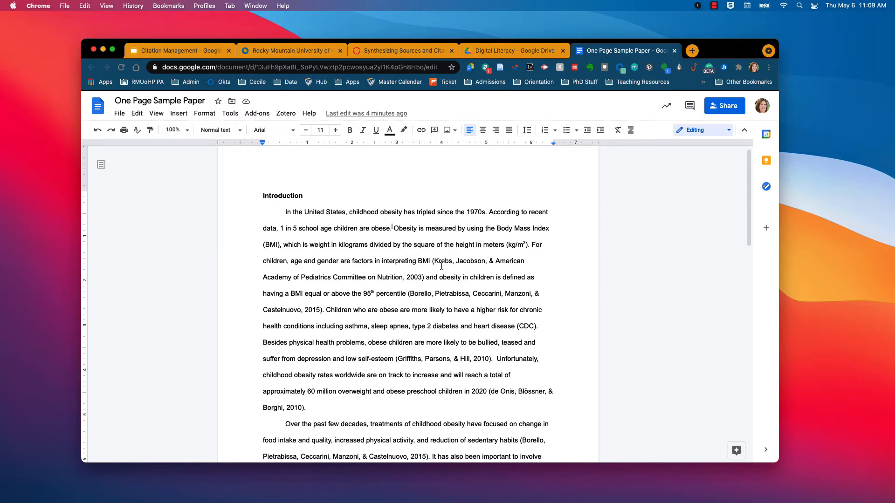
Step: Launch the Zotero desktop app from Spotlight, then minimize it to return to the paper
key(super+space)
text(zo)
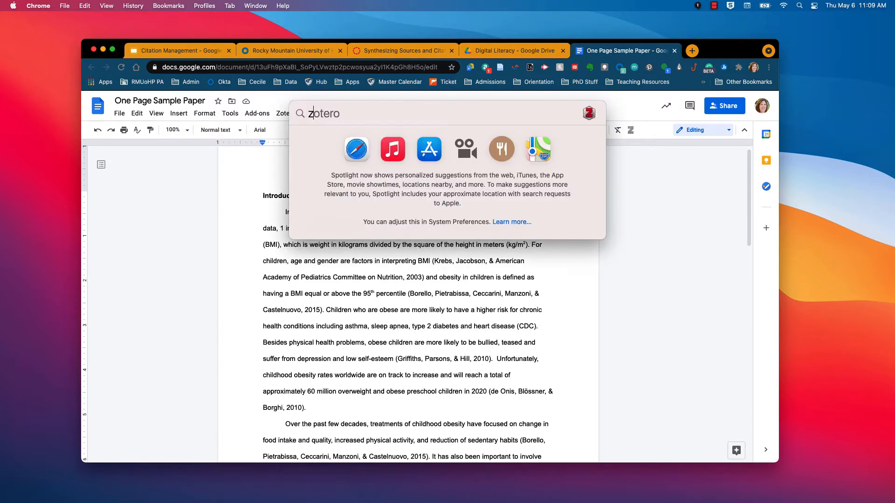
key(Return)
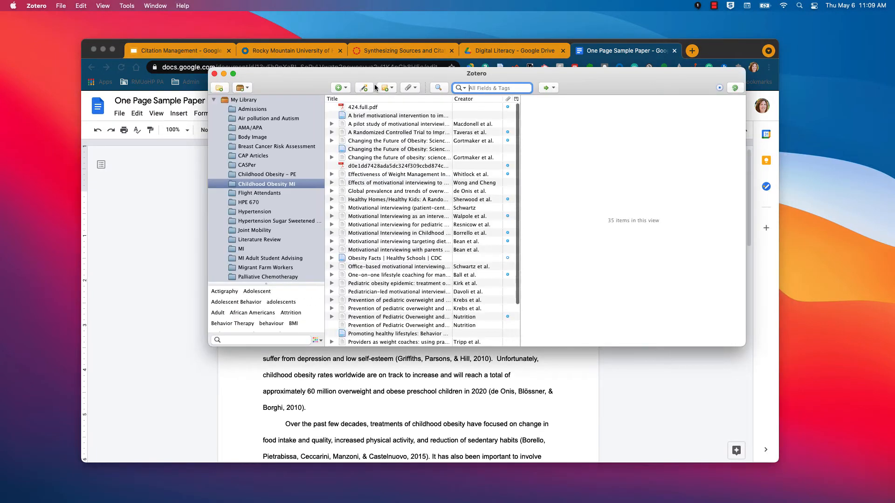
click(223, 74)
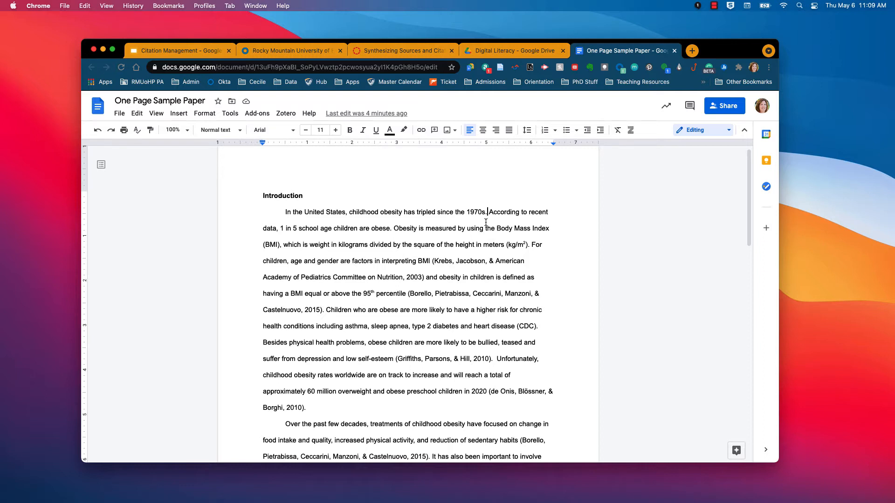
Step: Start a Zotero citation after '1970s.' and allow Zotero access with the Google account
click(286, 114)
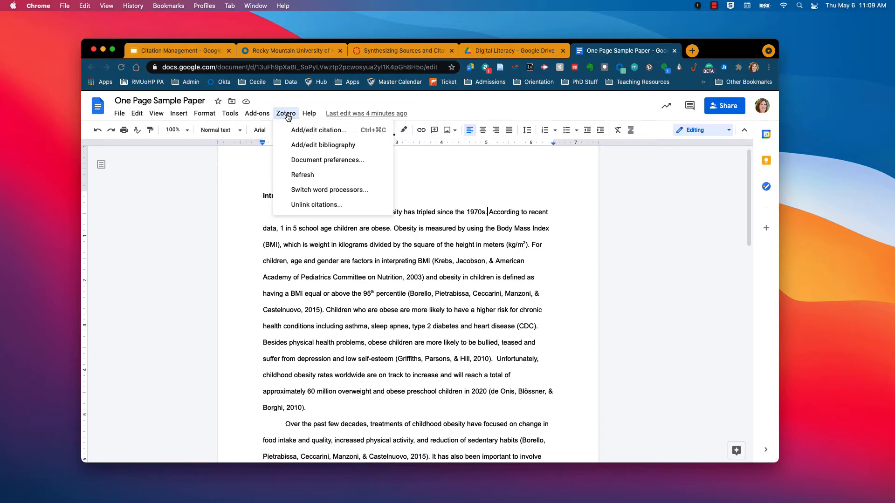
click(317, 132)
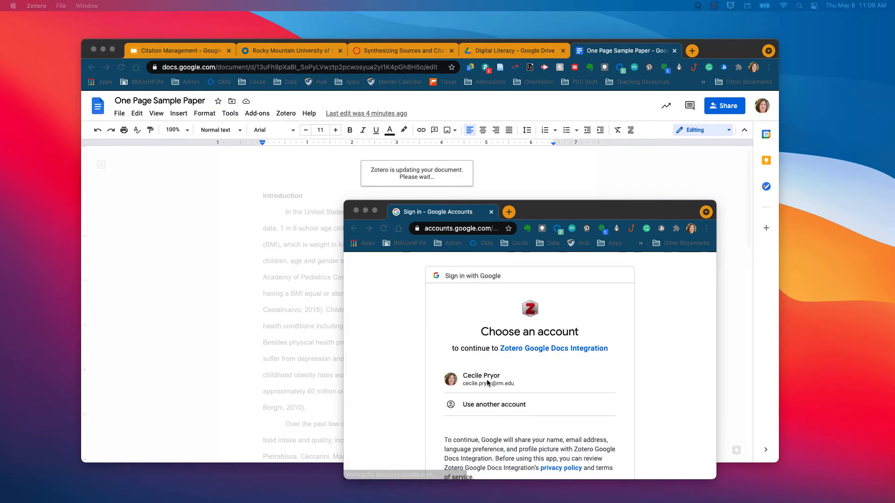
click(486, 379)
click(487, 383)
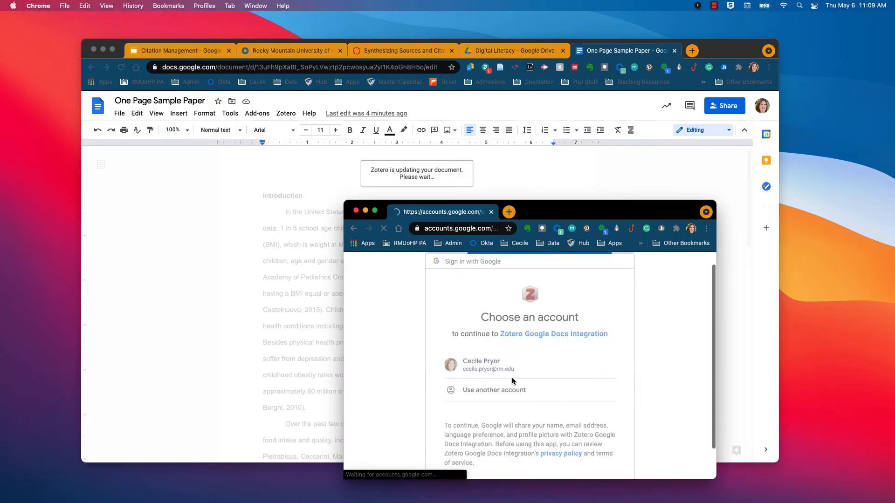
drag(589, 204, 478, 115)
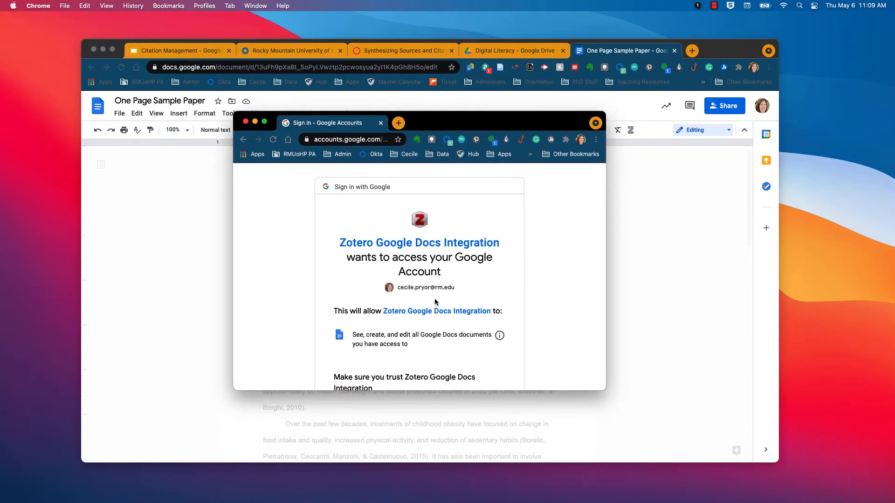
scroll(435, 301, down, 5)
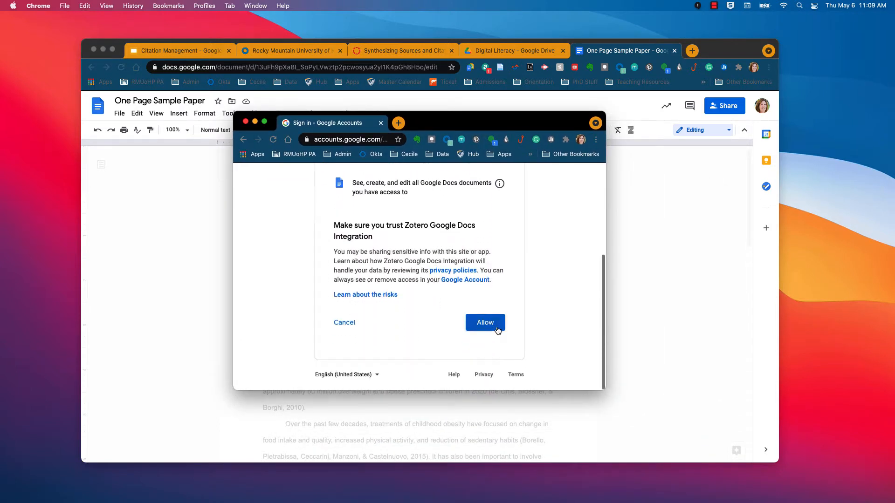
click(495, 326)
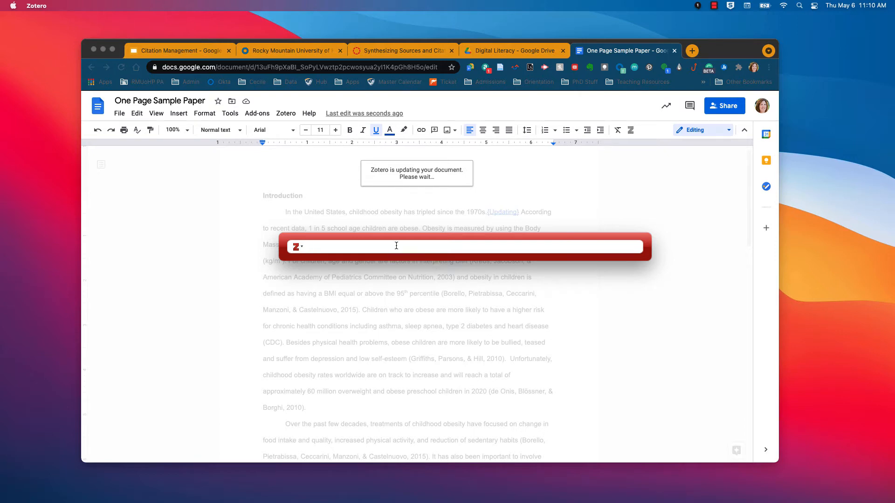
Step: Search 'childhood' in Zotero Quick Format and cite the Carter 2002 article after '1970s.'
text(childhood)
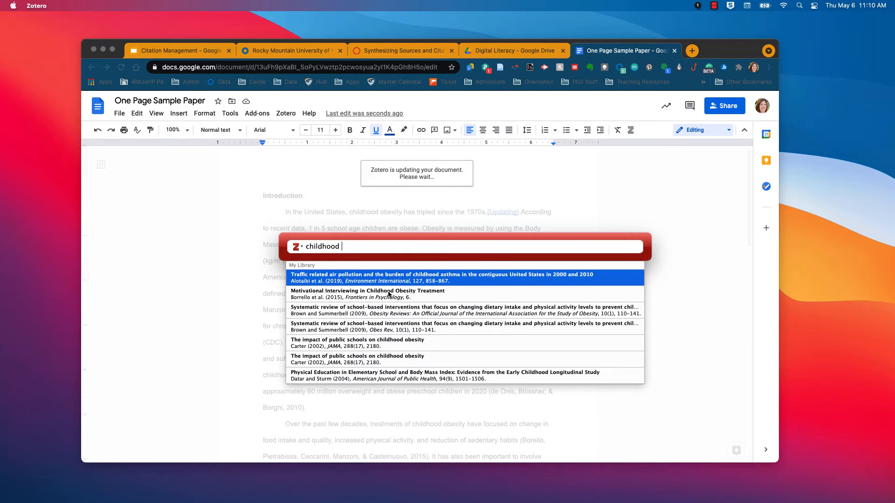
click(364, 343)
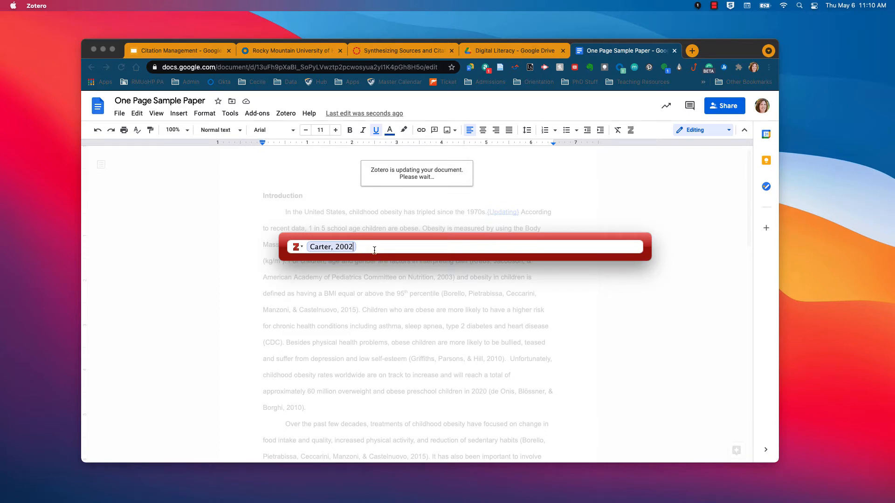
key(Return)
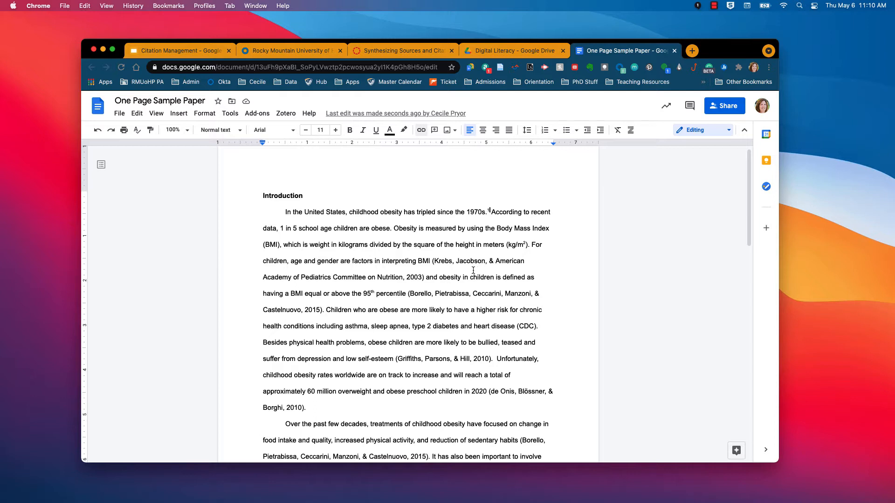
Step: Delete the hand-typed '(Krebs, … 2003)' citation after BMI
drag(433, 261, 424, 277)
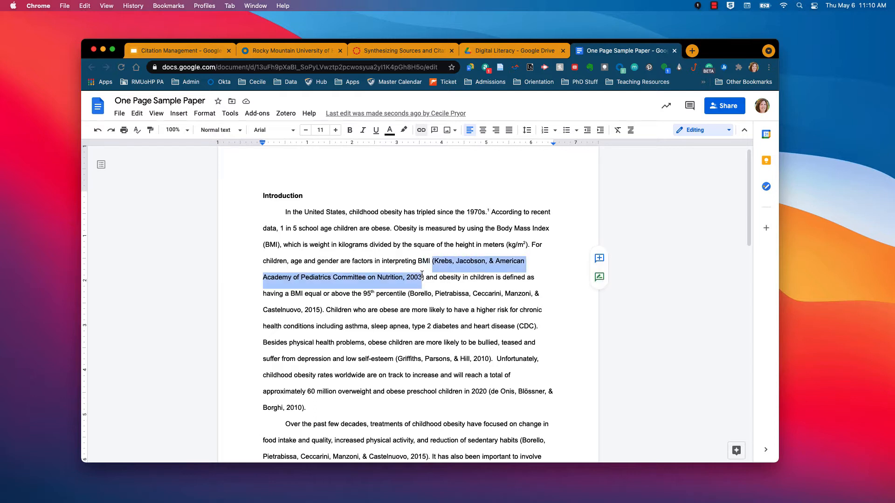
key(BackSpace)
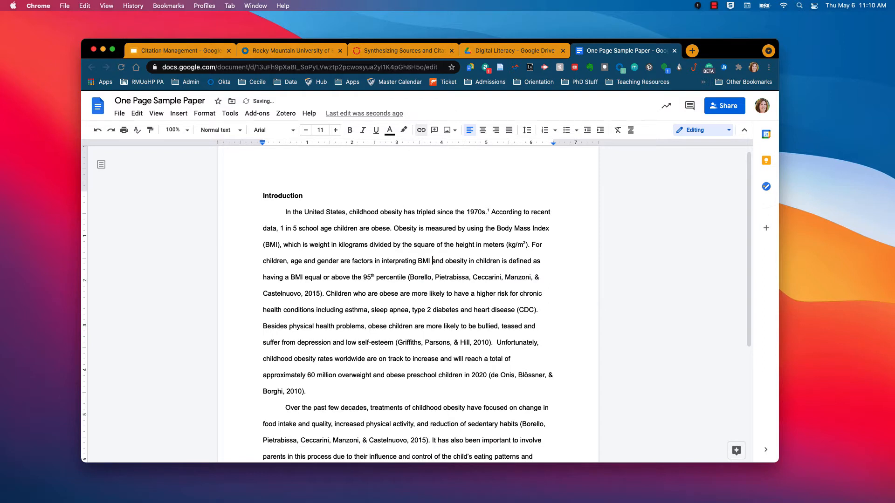
key(BackSpace)
Step: Insert a Zotero citation of Krebs et al. 2003 in its place, found by searching 'krebs'
scroll(425, 275, down, 1)
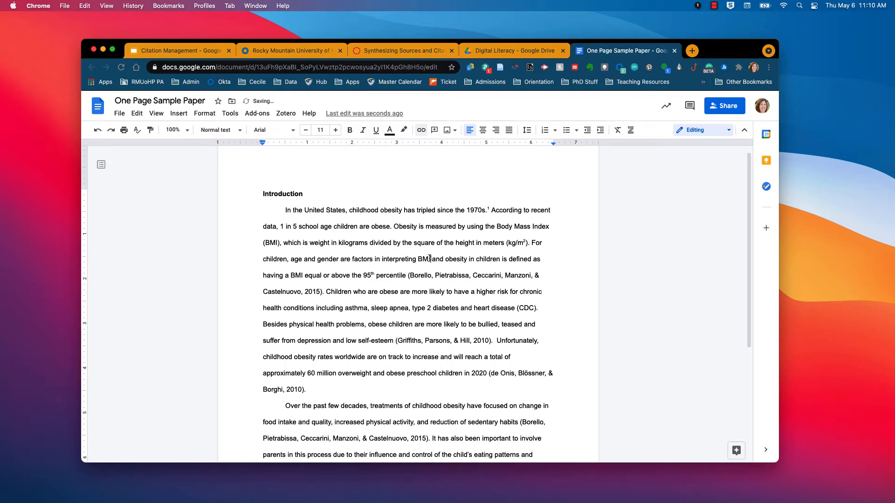
click(286, 113)
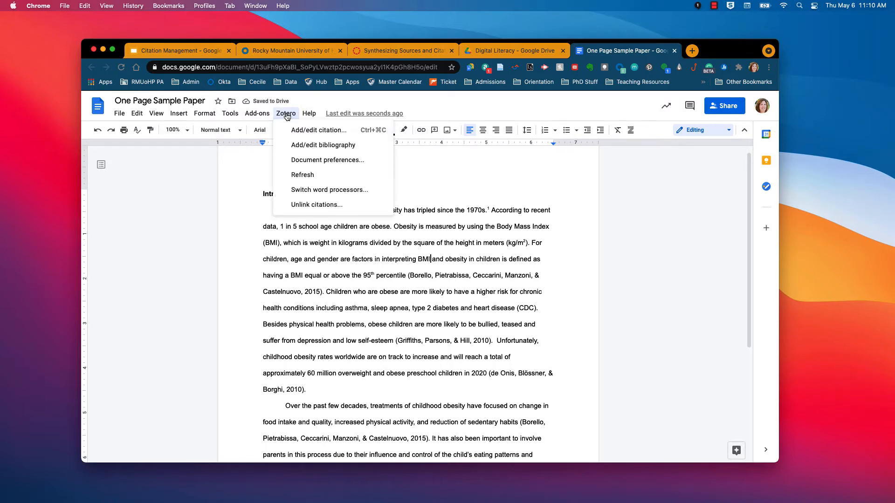
click(319, 133)
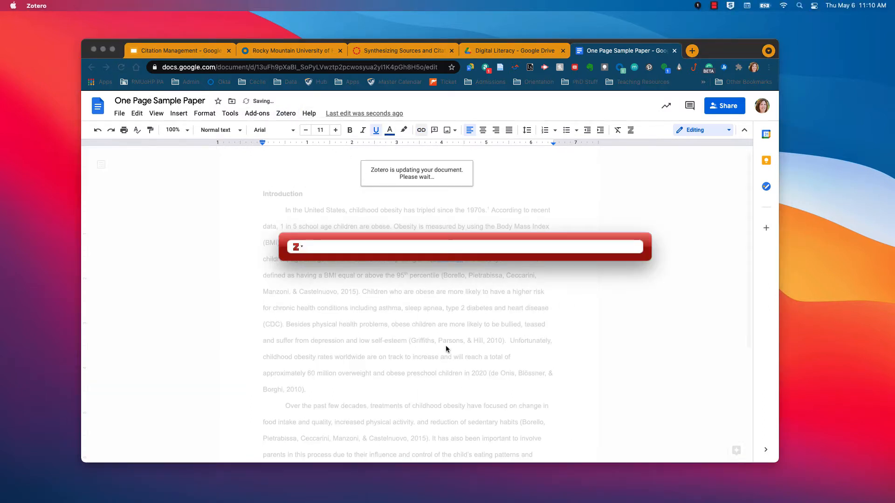
text(k)
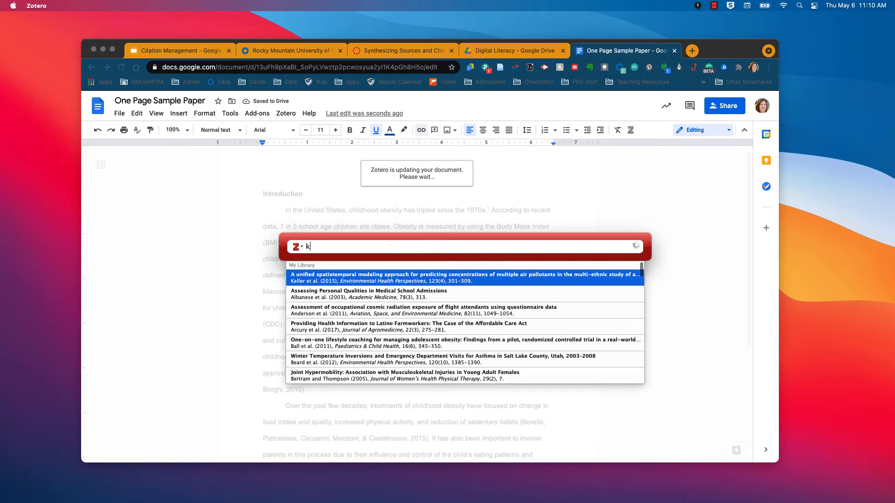
text(rebs)
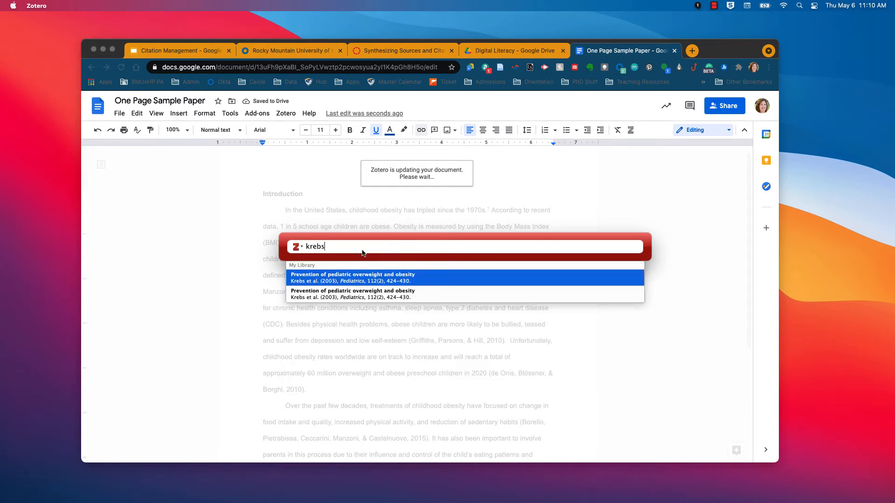
click(347, 280)
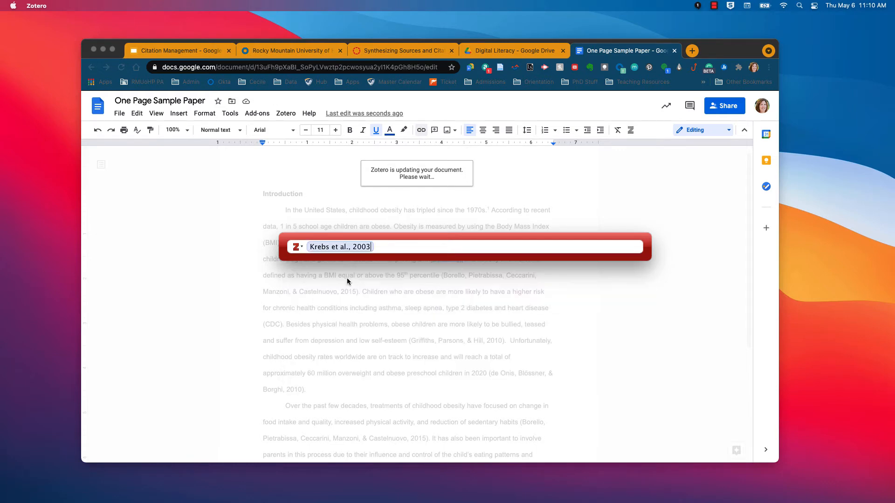
key(Return)
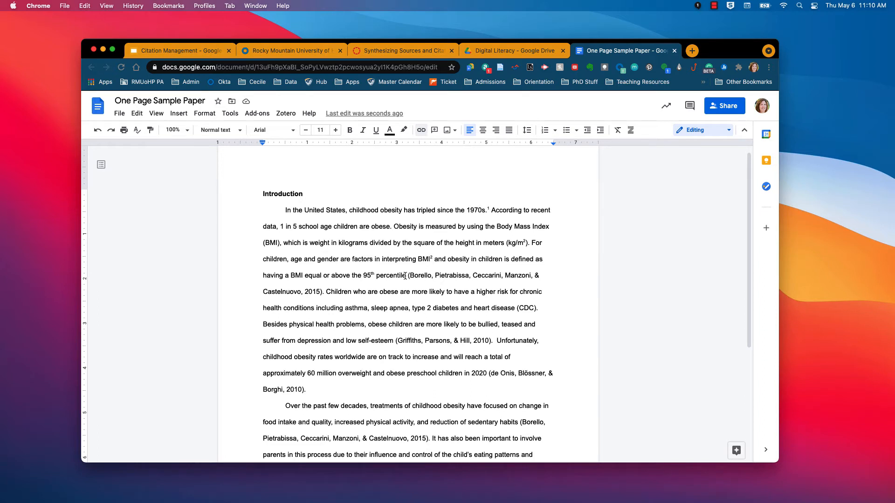
Step: Insert one combined Zotero citation of Krebs 2003 and Carter 2002 after 'low self-esteem'
scroll(407, 375, down, 3)
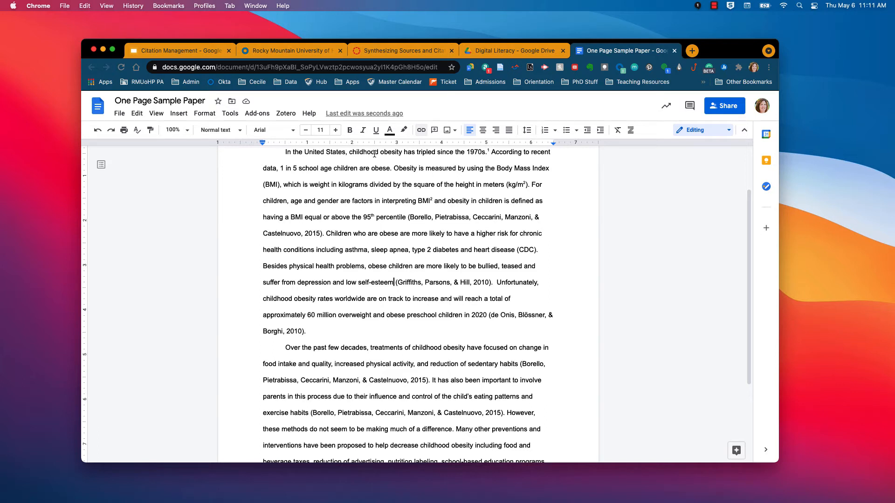
click(291, 116)
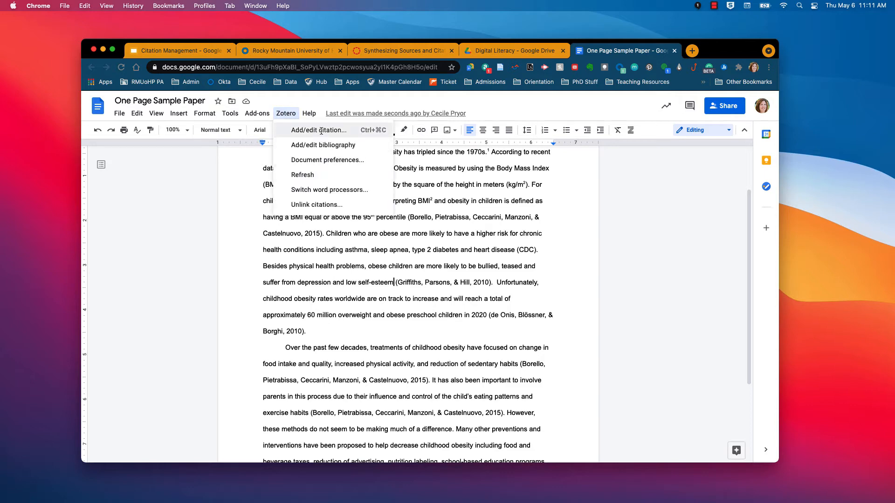
click(322, 132)
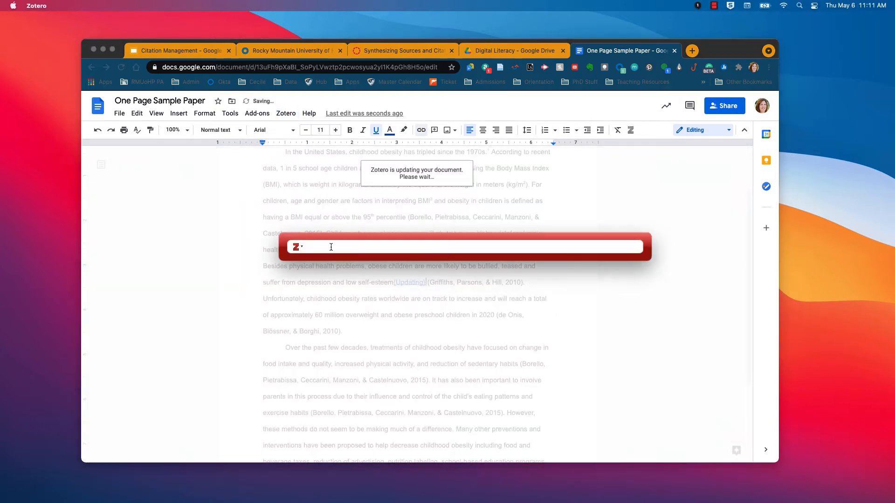
text(krebs)
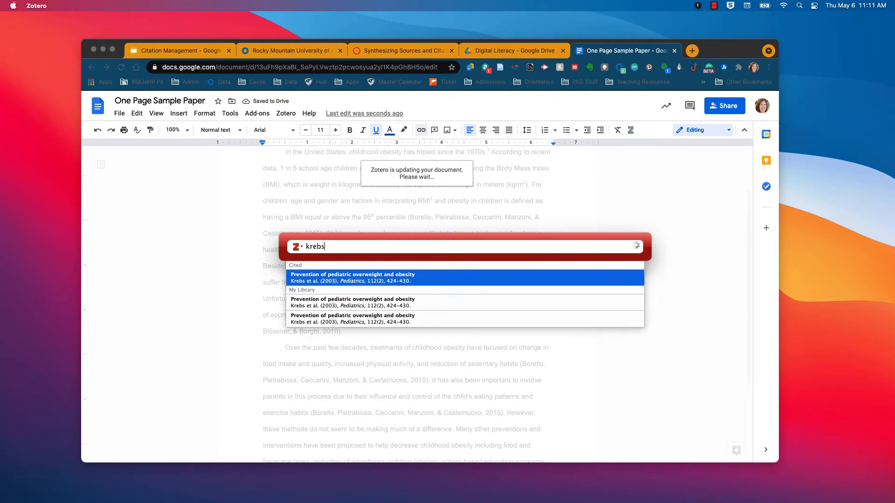
click(326, 302)
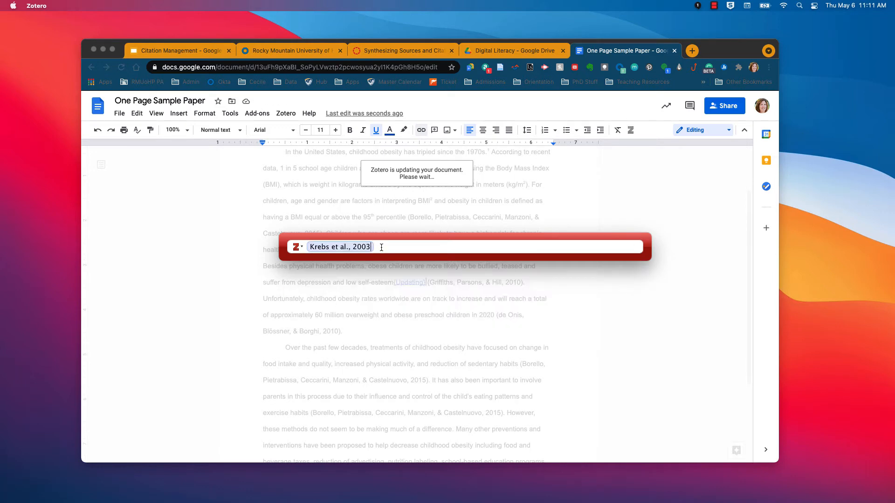
text(carter)
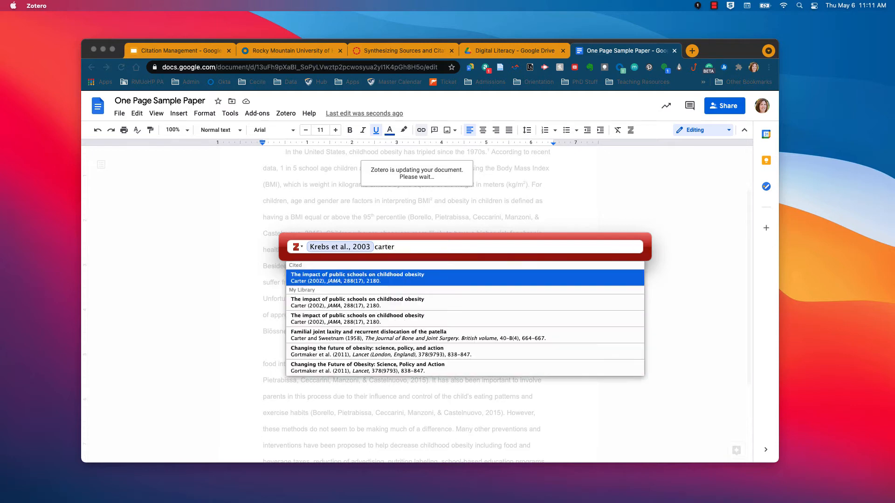
click(361, 280)
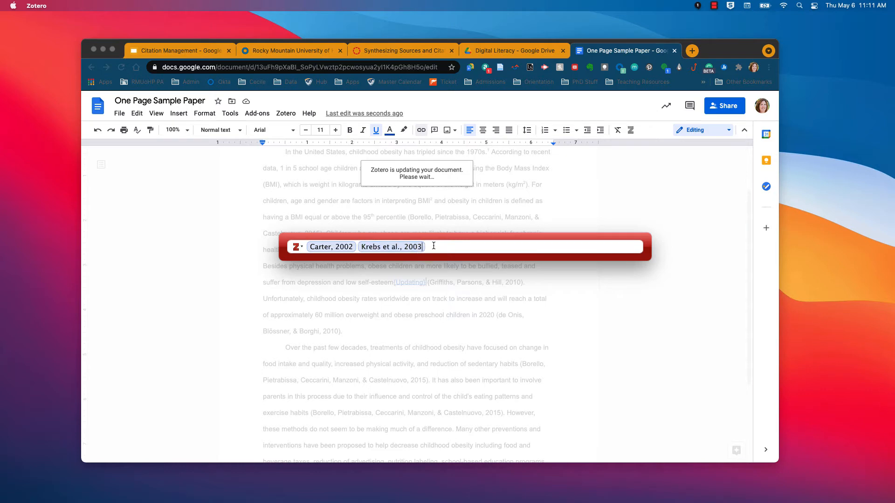
key(Return)
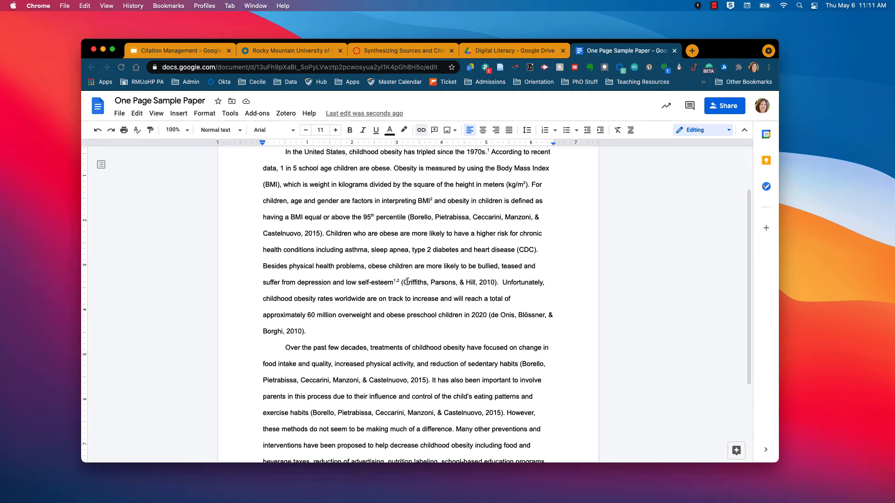
Step: Cite Ball et al. 2011, found by searching 'obesi', after 'children are obese.'
scroll(407, 281, up, 2)
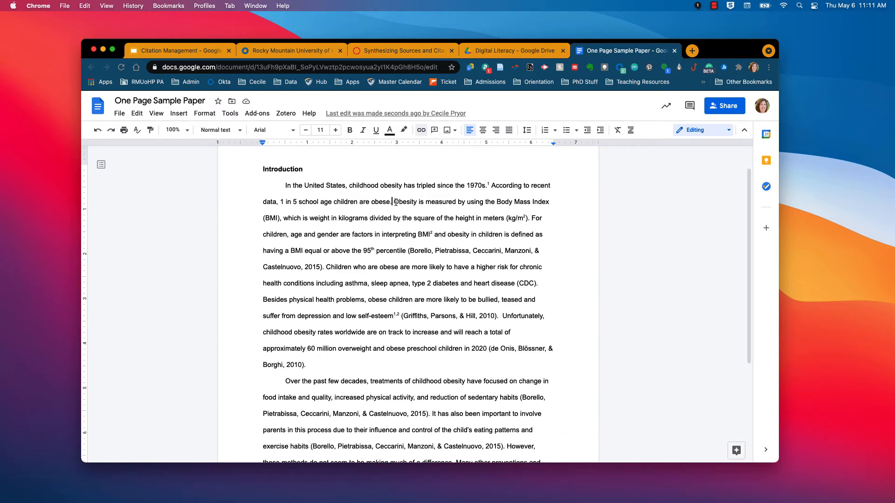
click(285, 113)
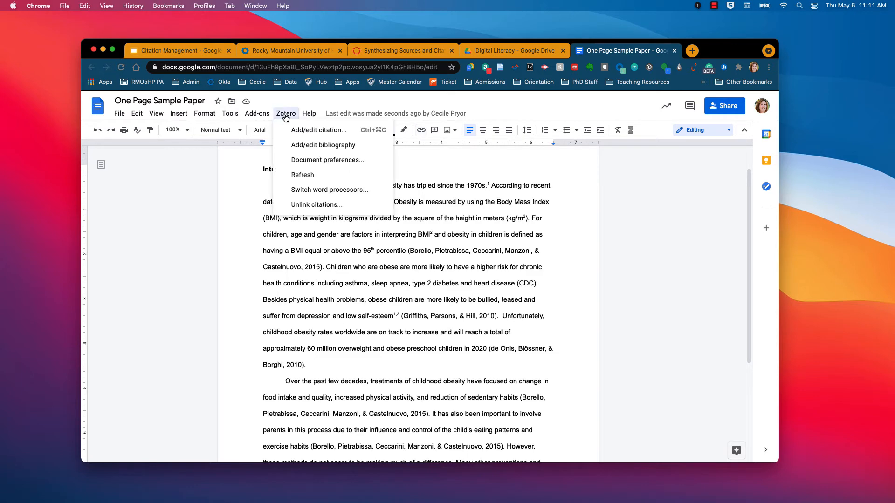
click(300, 131)
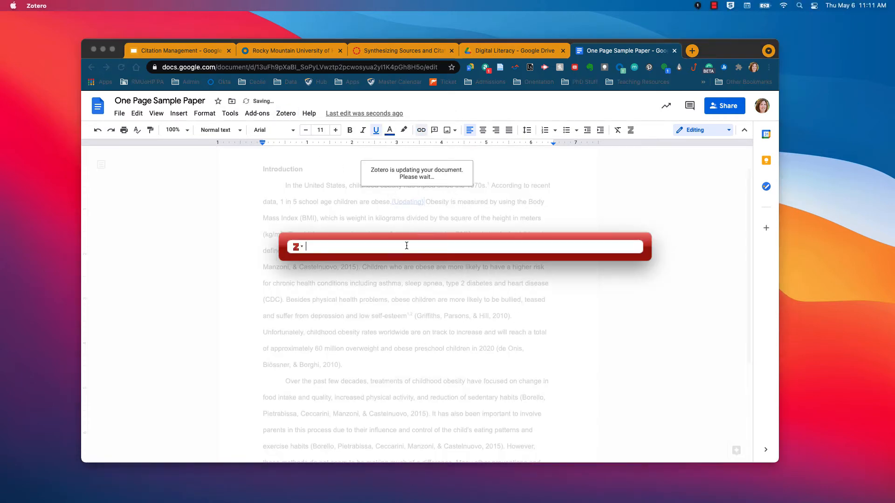
text(obesi)
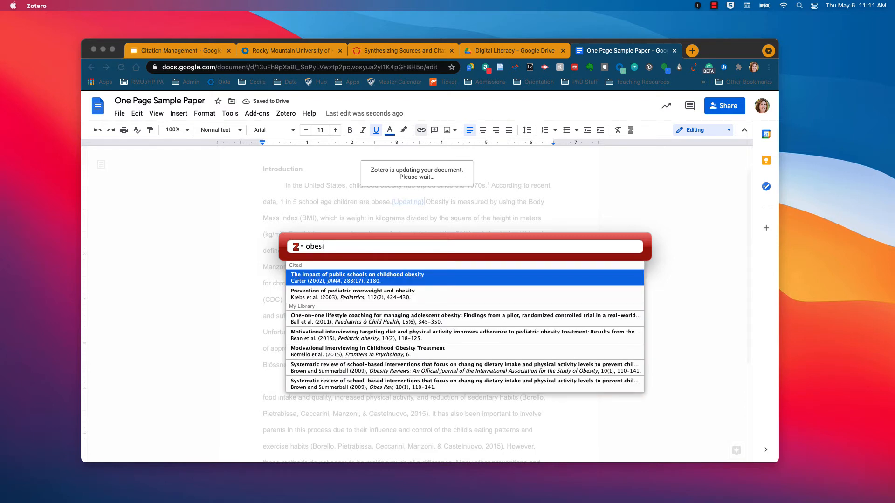
click(368, 321)
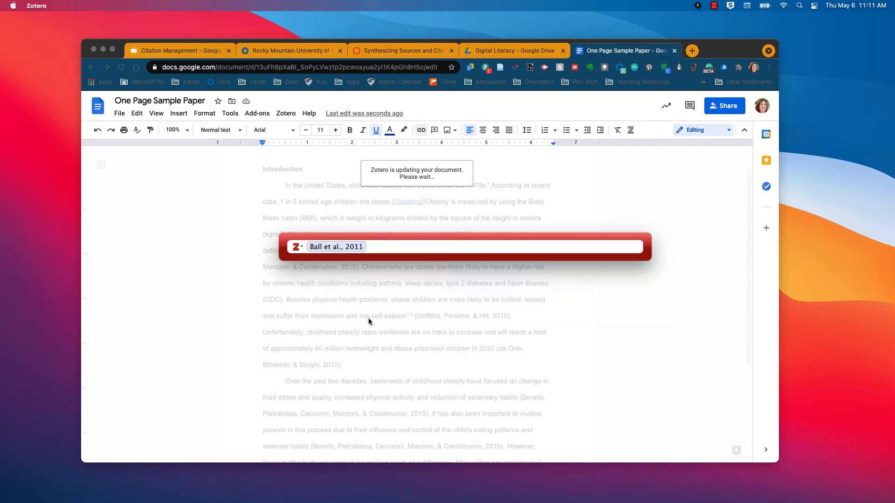
key(Return)
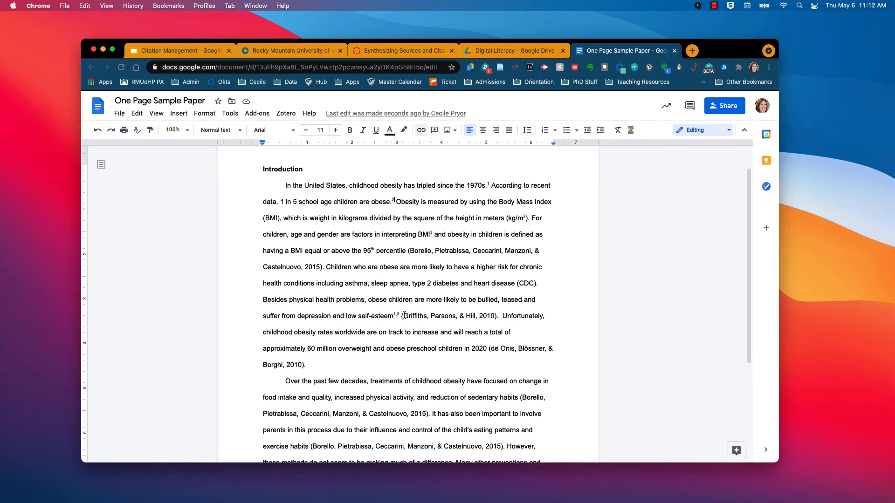
Step: Start a new page after the last paragraph with a 'Works Cited' heading and an empty line below
scroll(404, 315, down, 5)
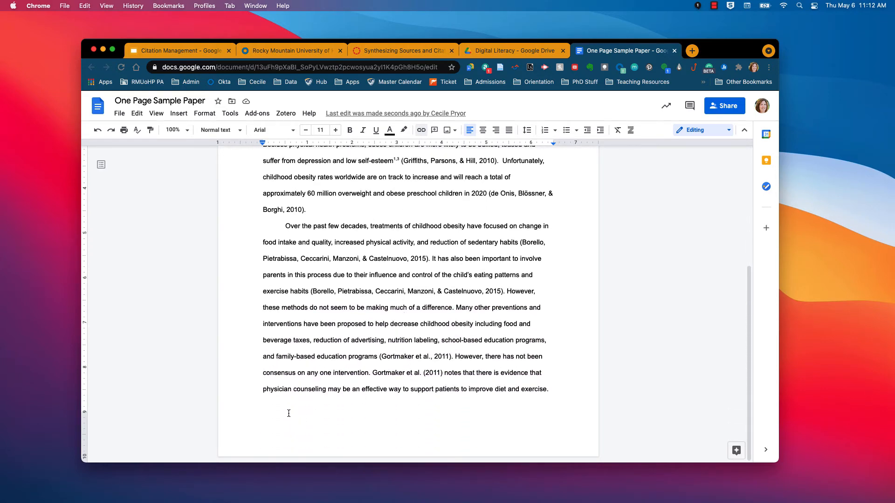
click(282, 407)
key(Return)
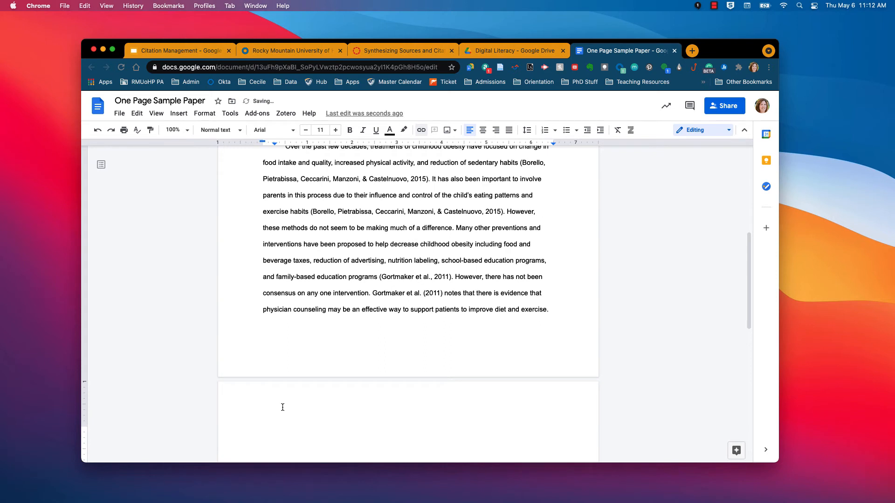
text(Works Cites)
key(Return)
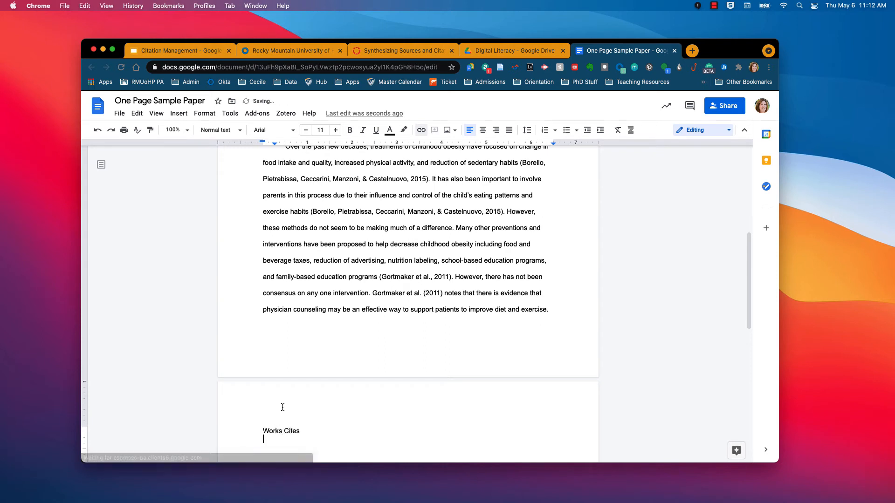
key(BackSpace)
key(BackSpace)
text(d)
key(Return)
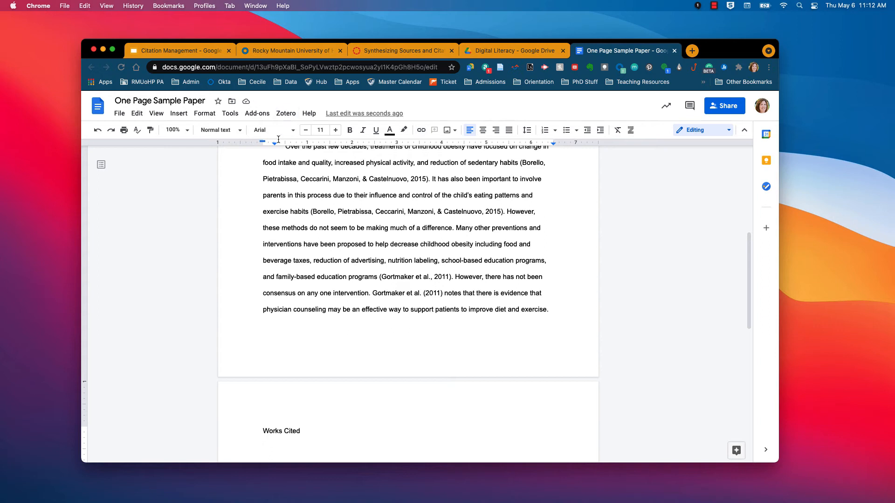
Step: Insert the Zotero bibliography listing Carter 2002, Ball 2011 and Krebs 2003 below Works Cited
click(286, 114)
click(306, 145)
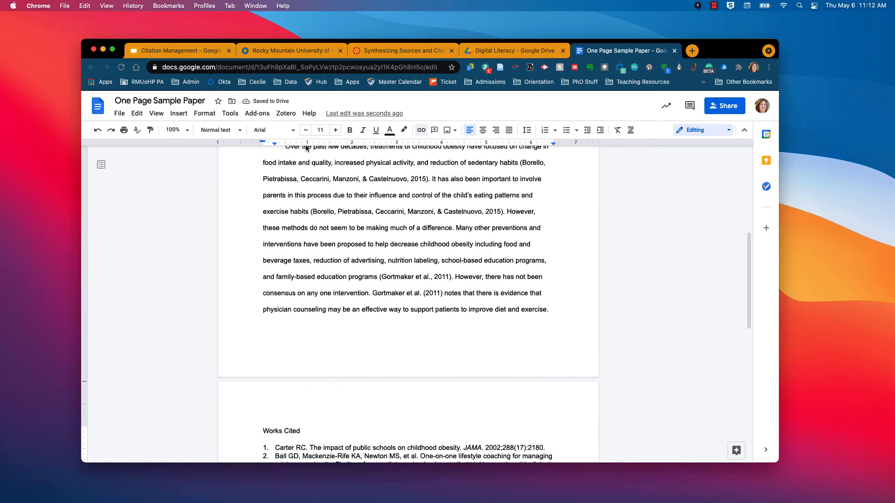
scroll(332, 265, down, 5)
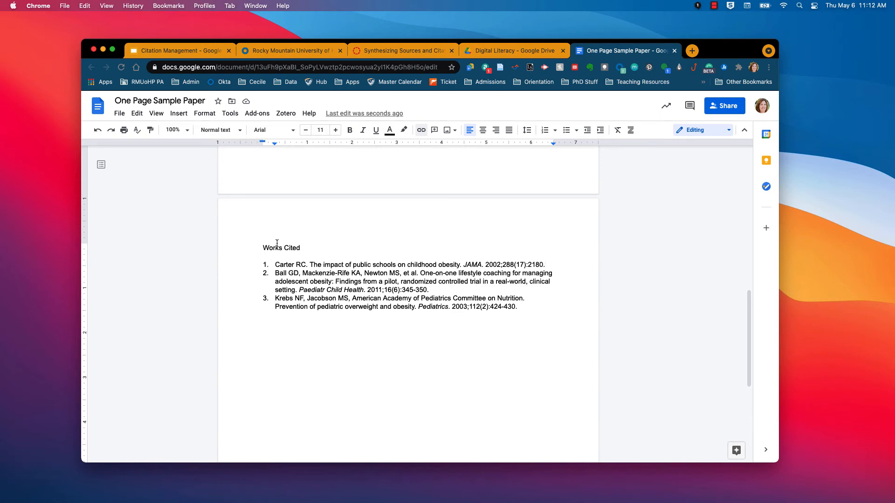
Step: In Zotero Document Preferences, choose American Medical Association 11th edition and apply it
click(289, 116)
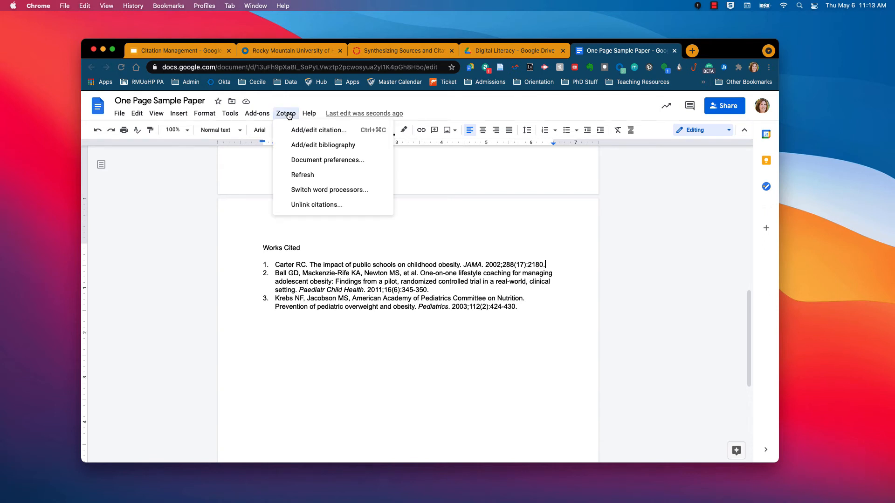
click(321, 161)
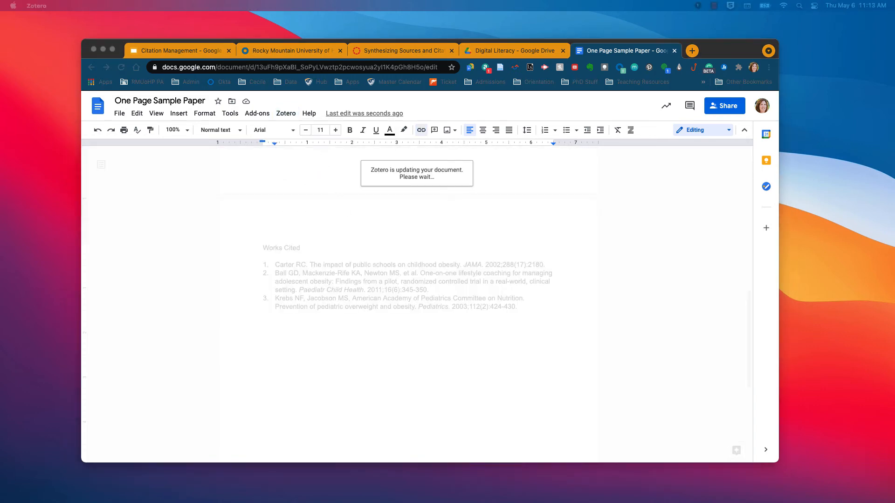
drag(393, 169, 335, 144)
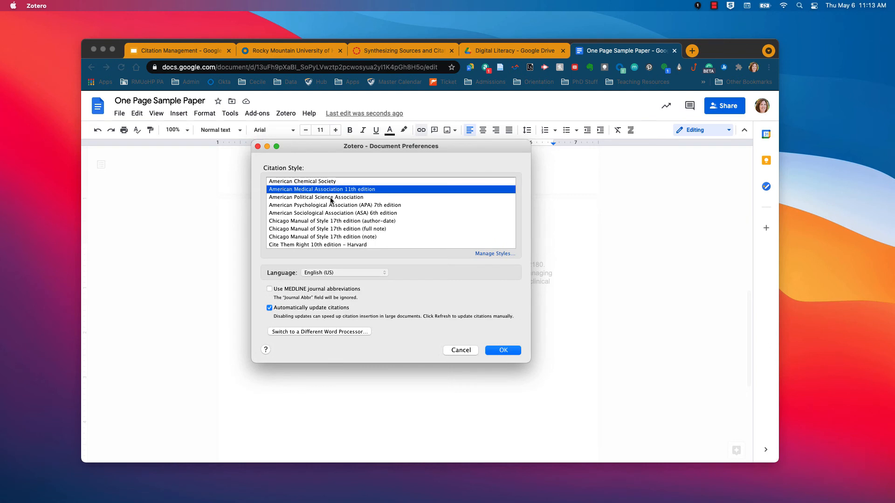
scroll(332, 206, down, 2)
scroll(332, 205, up, 1)
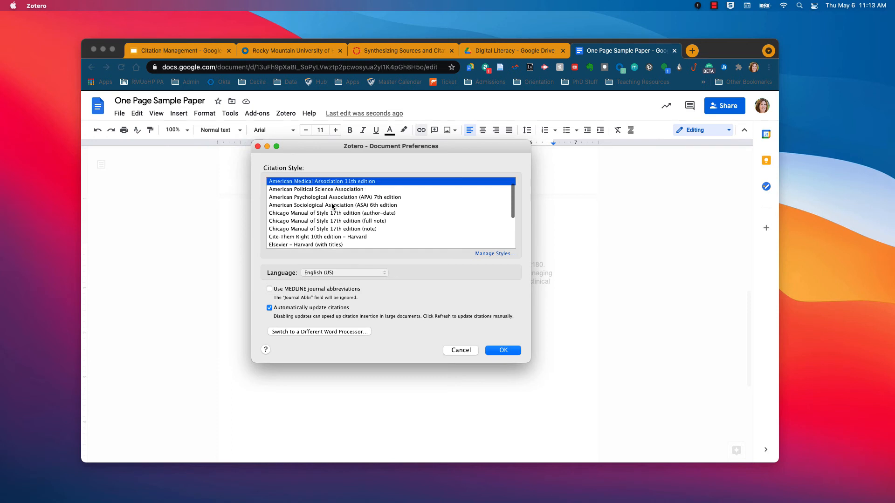
click(334, 198)
scroll(333, 207, up, 1)
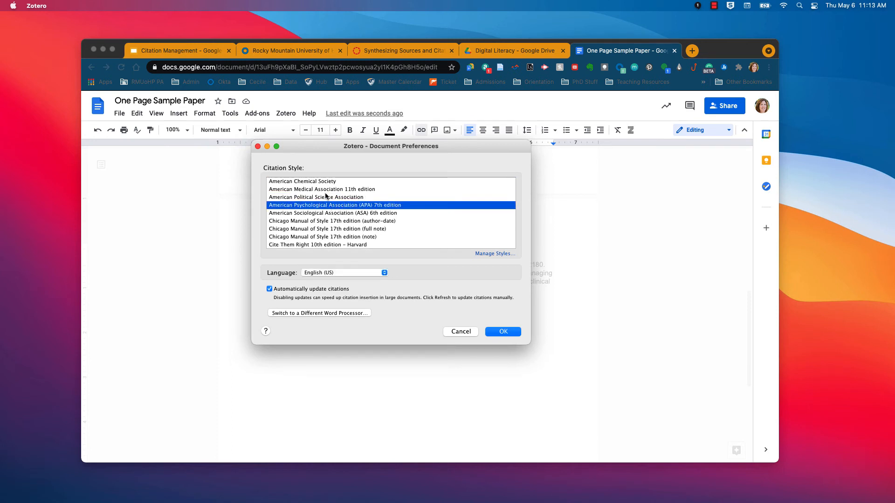
click(317, 190)
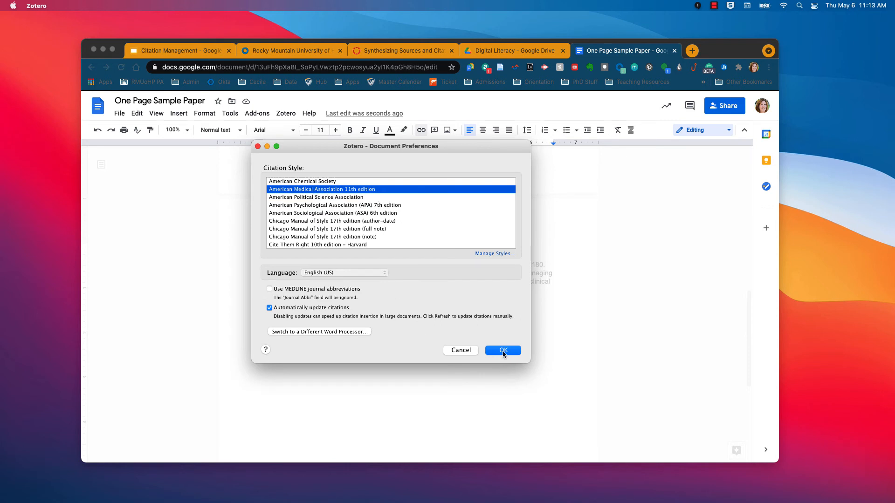
click(503, 351)
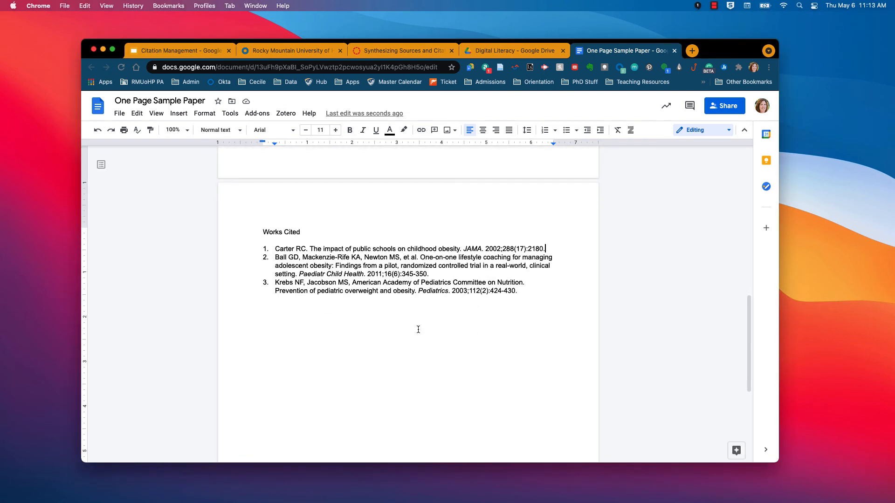
scroll(422, 338, up, 12)
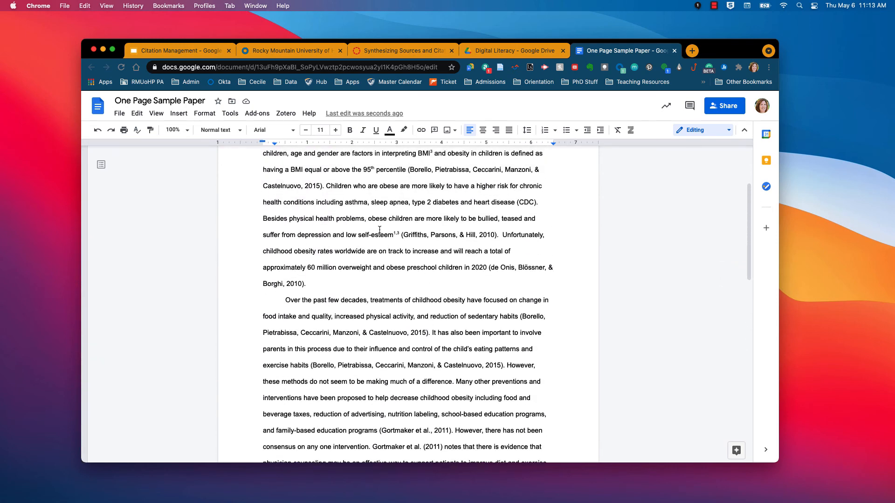
scroll(399, 340, up, 1)
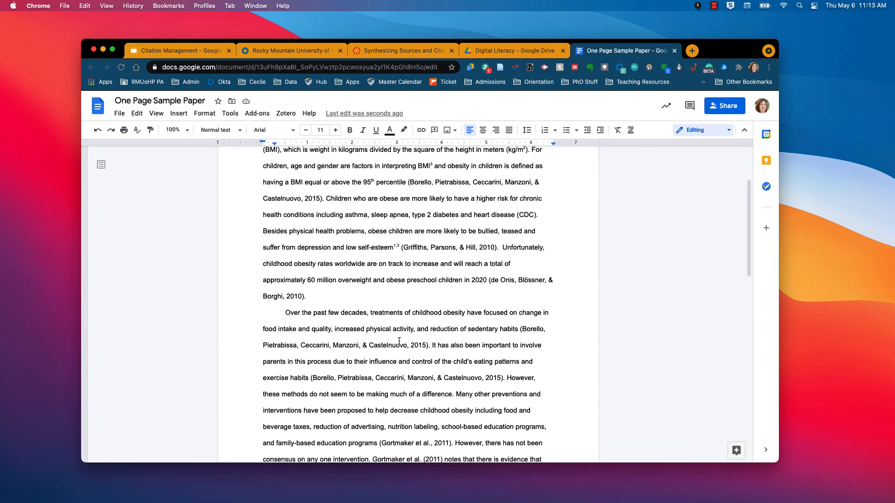
scroll(399, 341, down, 4)
scroll(419, 337, up, 3)
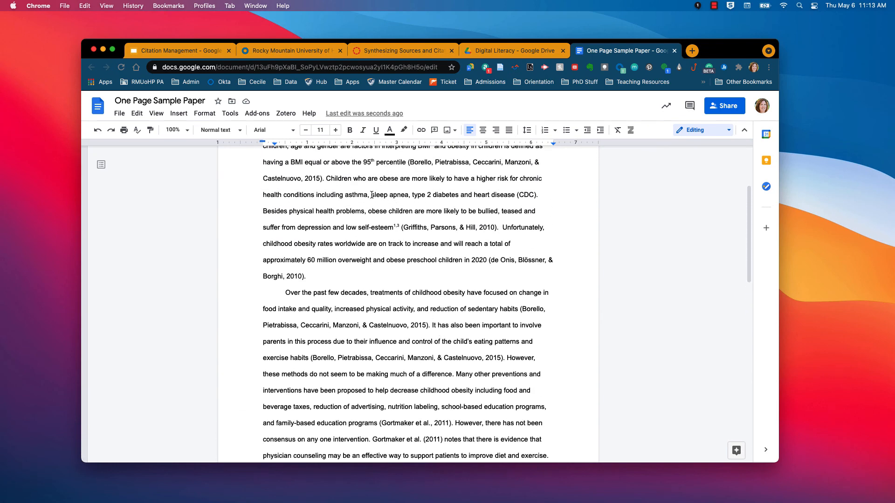
scroll(417, 306, down, 10)
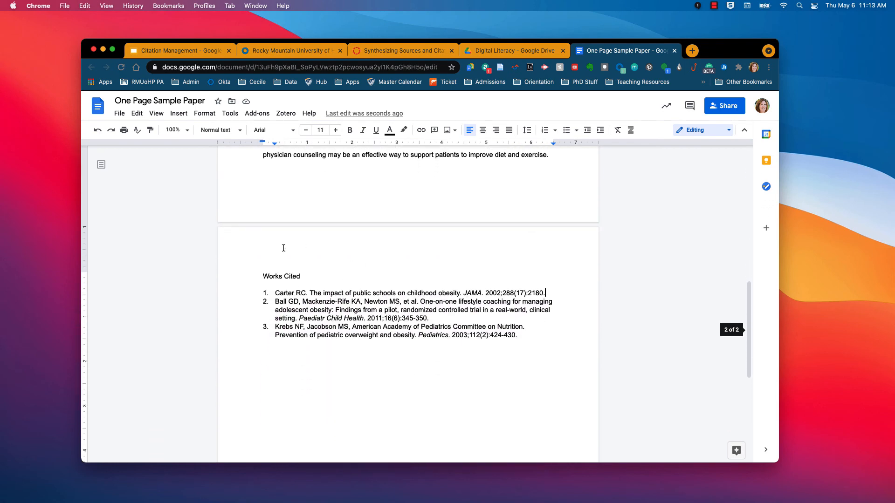
scroll(384, 330, up, 8)
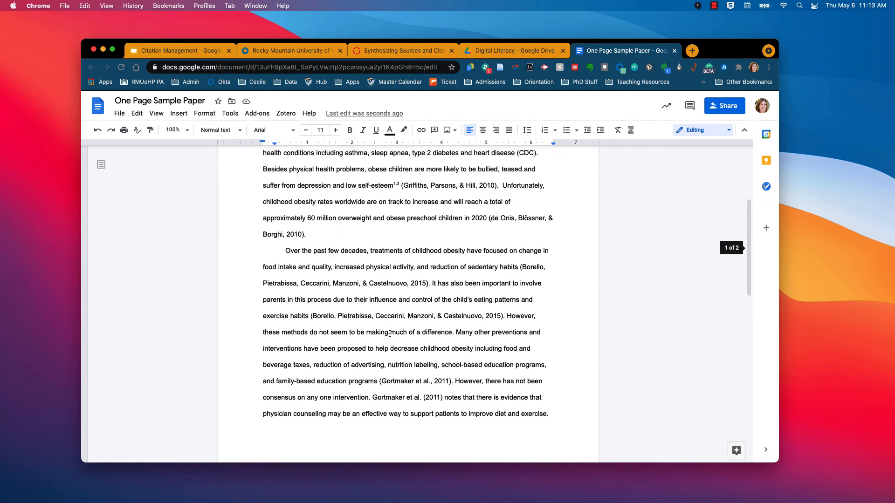
scroll(408, 321, up, 1)
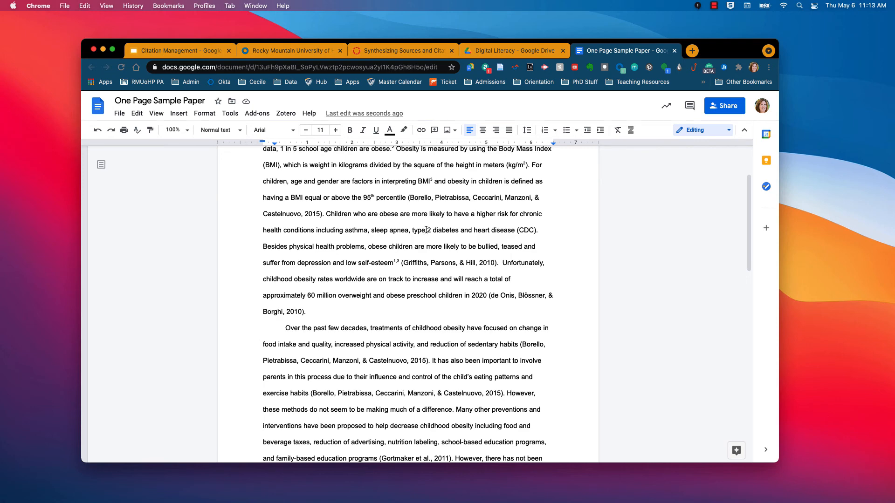
Step: Cite Brown and Summerbell 2009, found by searching 'obesity', right after '(CDC).'
click(539, 230)
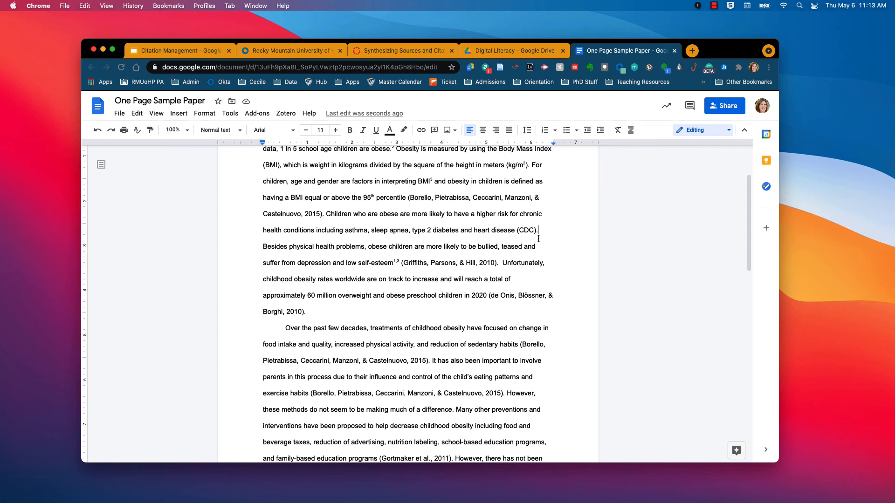
click(286, 113)
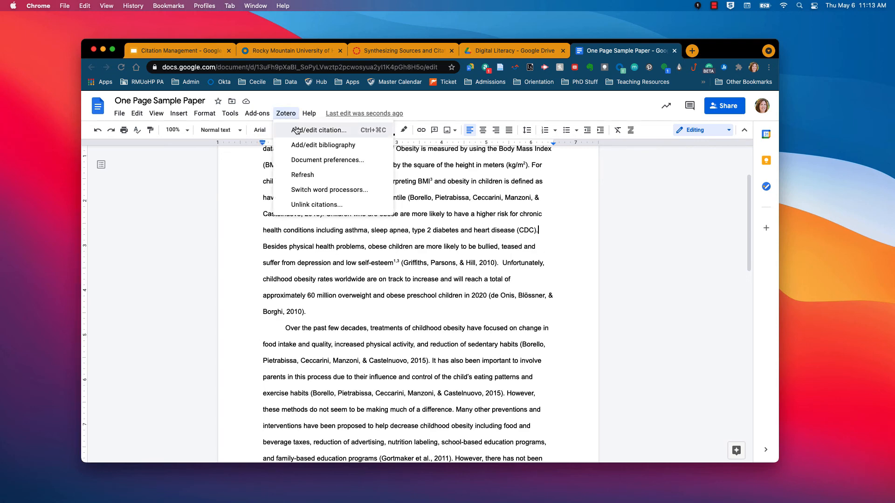
click(319, 130)
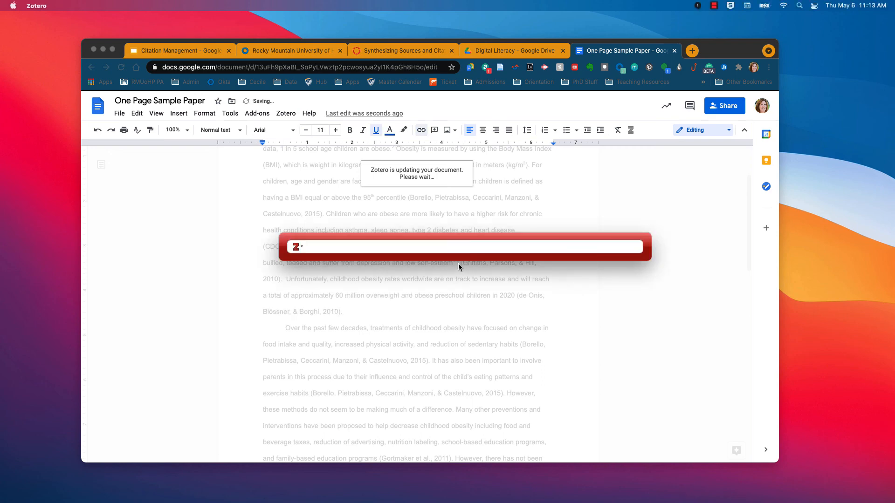
text(obesity)
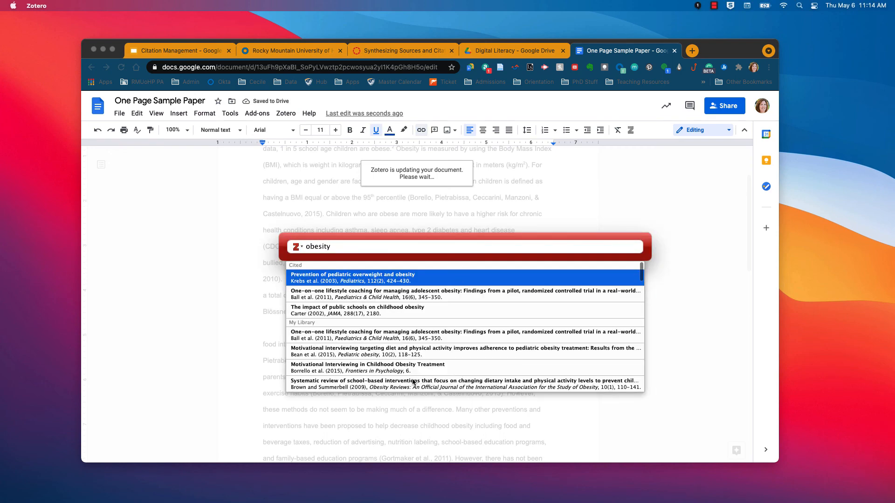
click(412, 382)
key(Return)
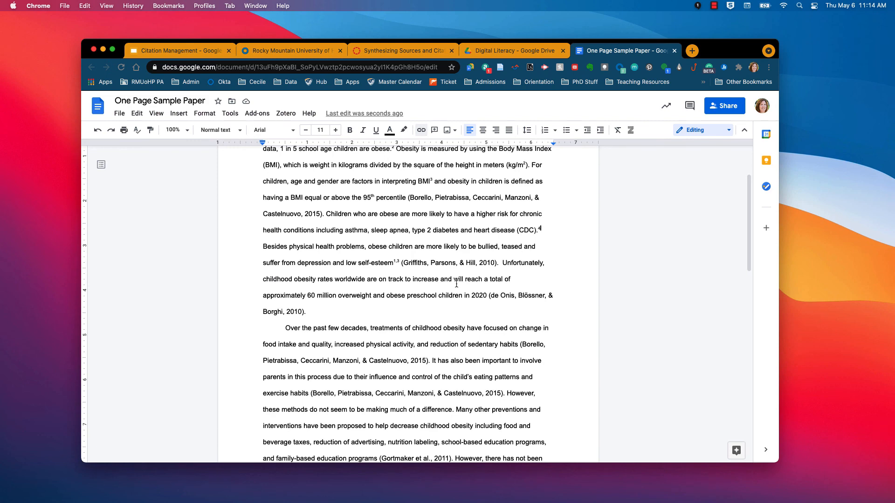
scroll(456, 283, down, 10)
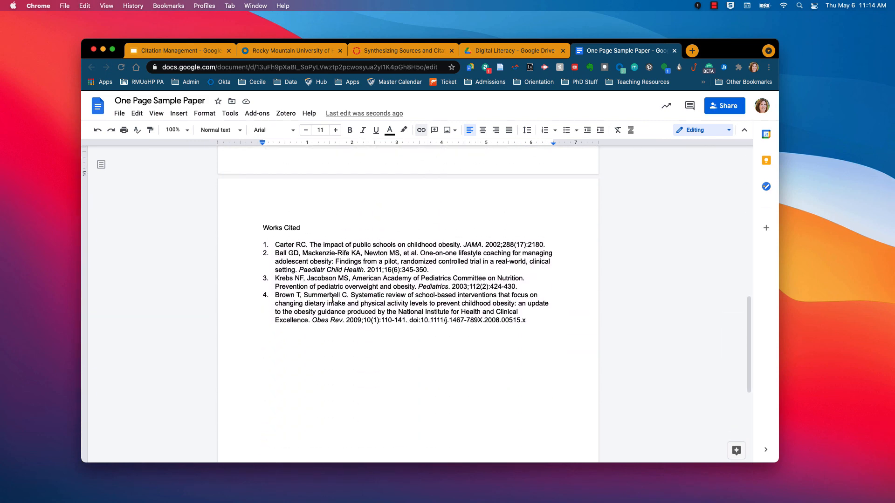
click(286, 114)
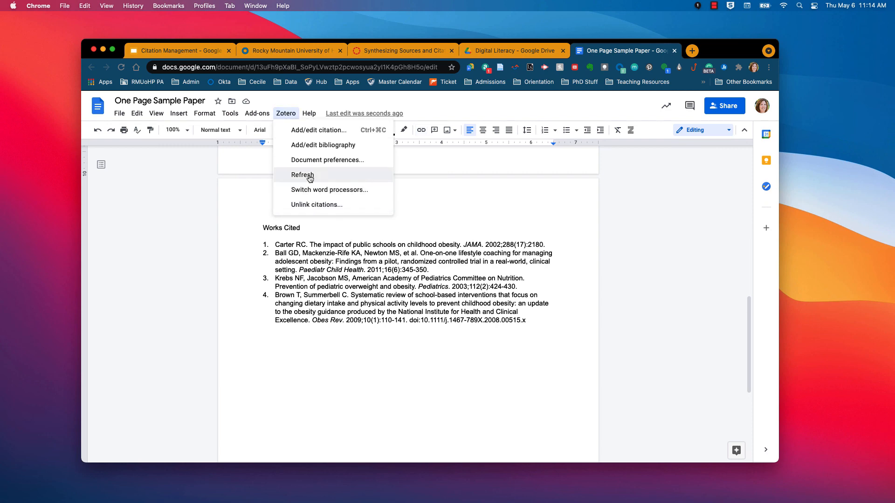
click(382, 288)
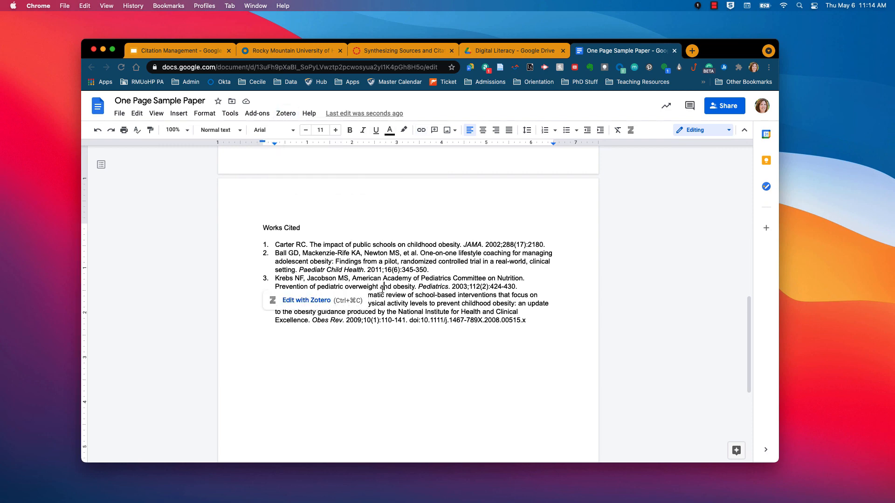
click(399, 333)
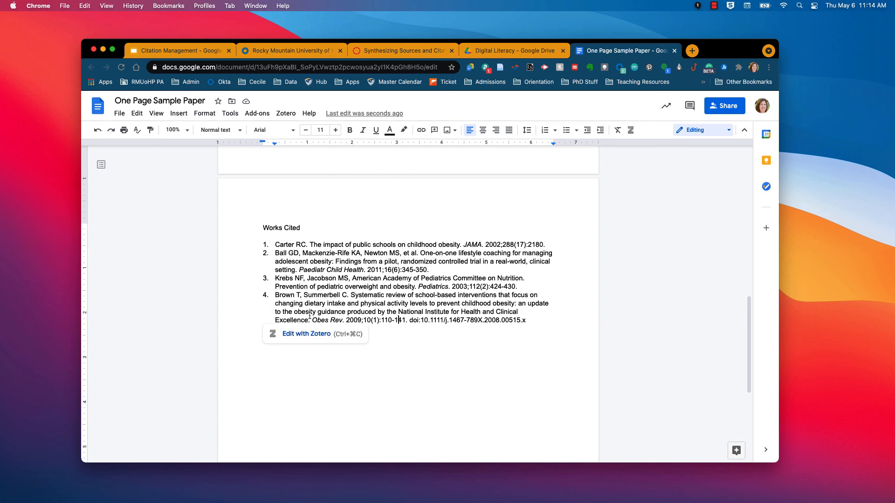
scroll(310, 316, up, 15)
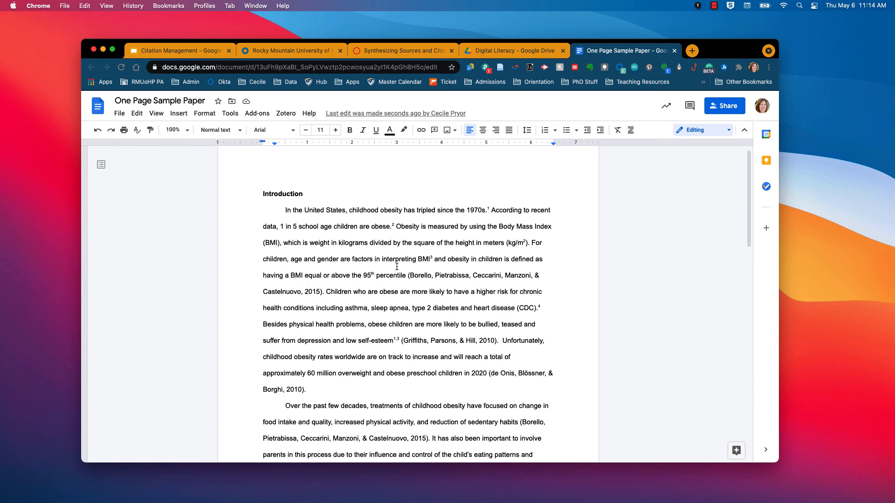
scroll(396, 266, down, 8)
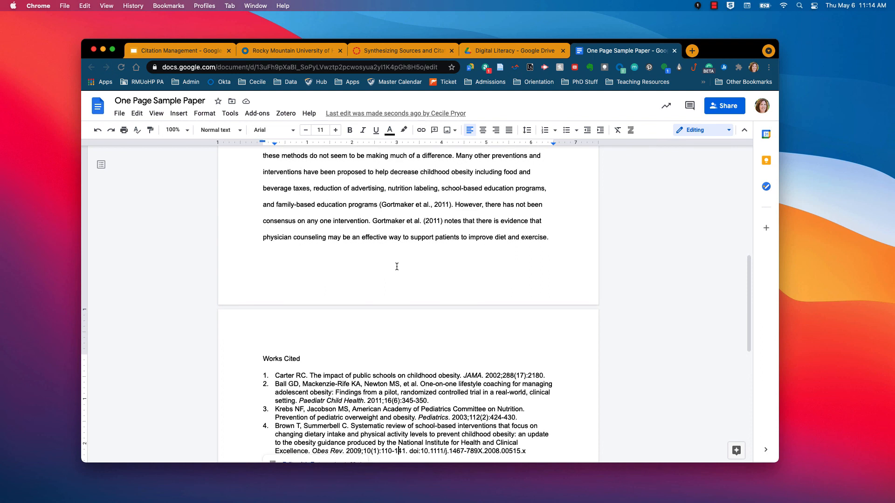
scroll(396, 267, down, 3)
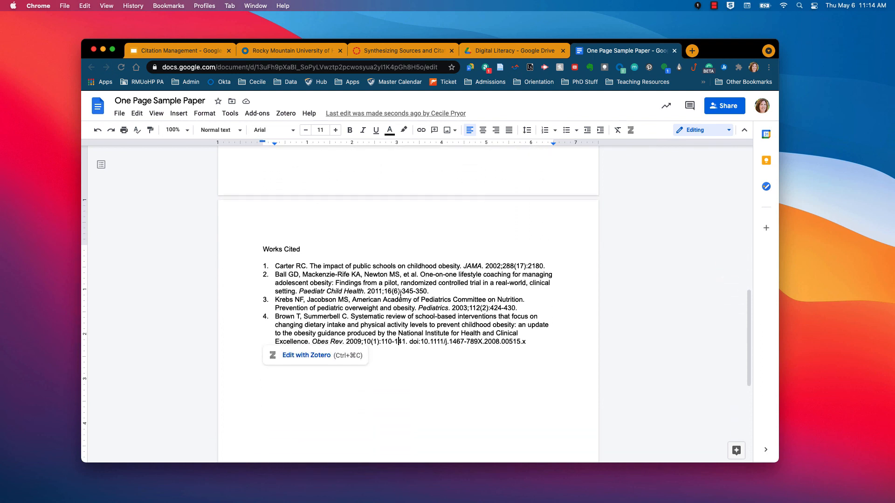